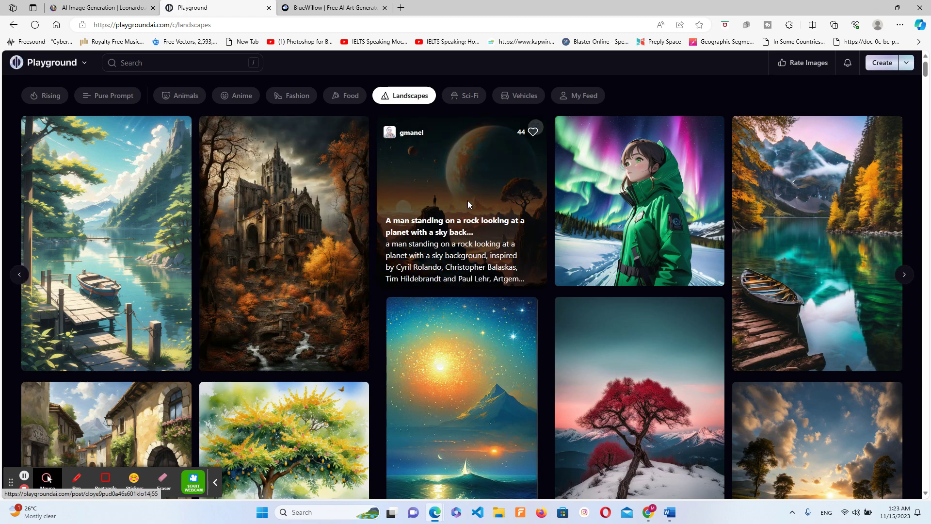
# View the prompt details of the landscape image showing a man on a rock looking at a planet
pyautogui.click(467, 203)
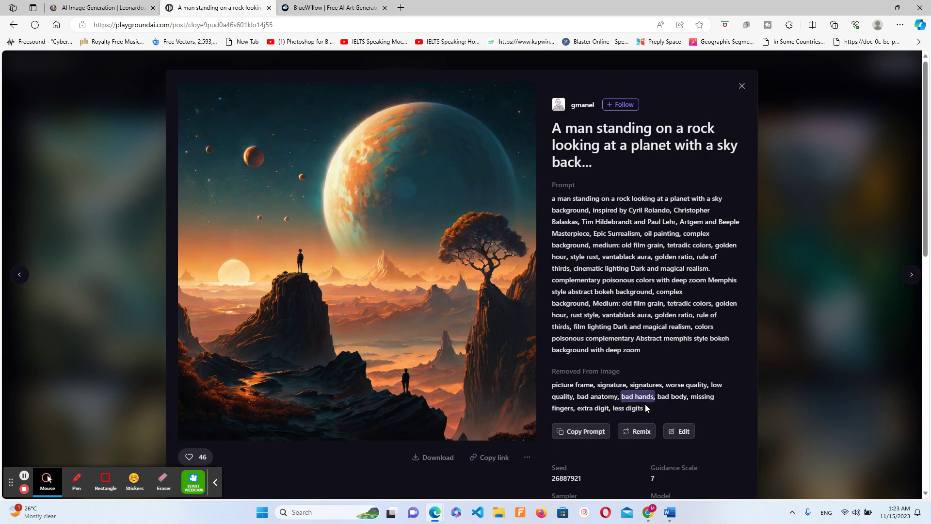
pyautogui.click(740, 87)
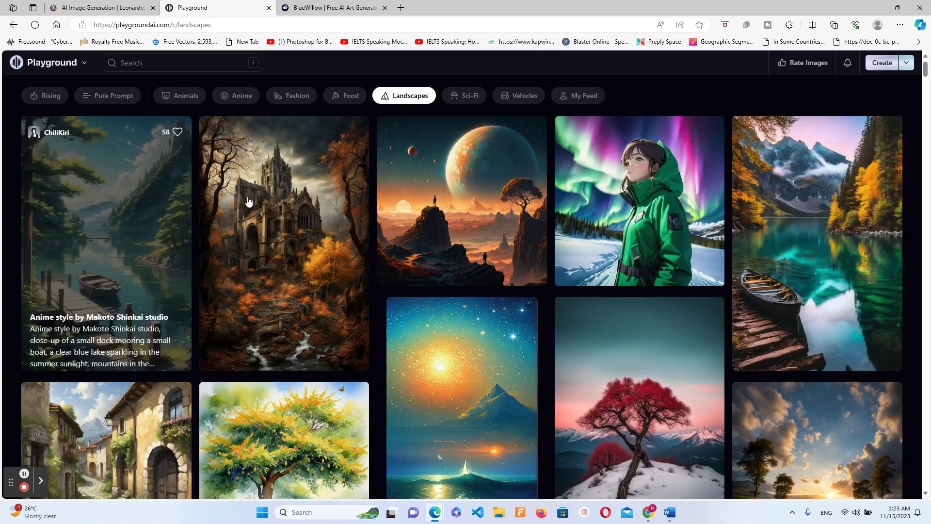
# Open the Playground pricing page and review what the Free, Pro and Turbo plans include
pyautogui.click(84, 64)
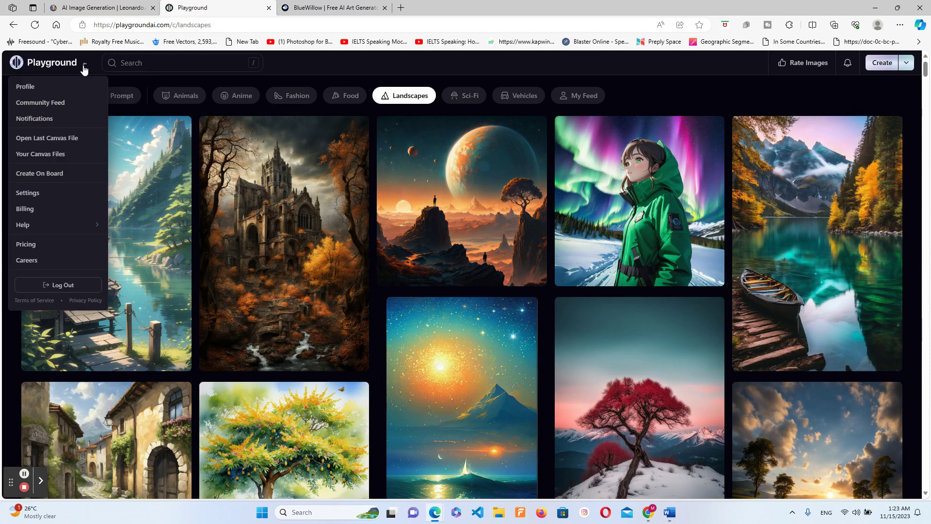
pyautogui.click(52, 242)
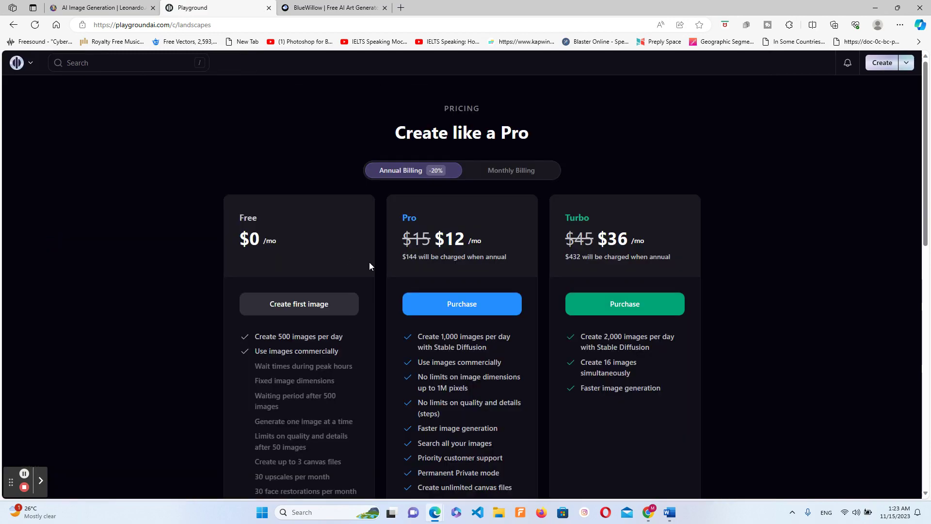
pyautogui.scroll(-3, 369, 261)
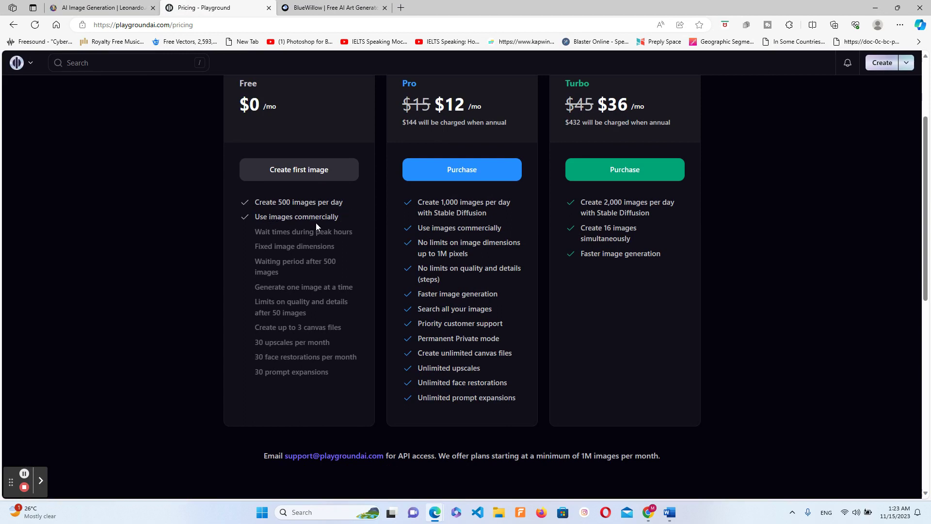
pyautogui.scroll(3, 316, 220)
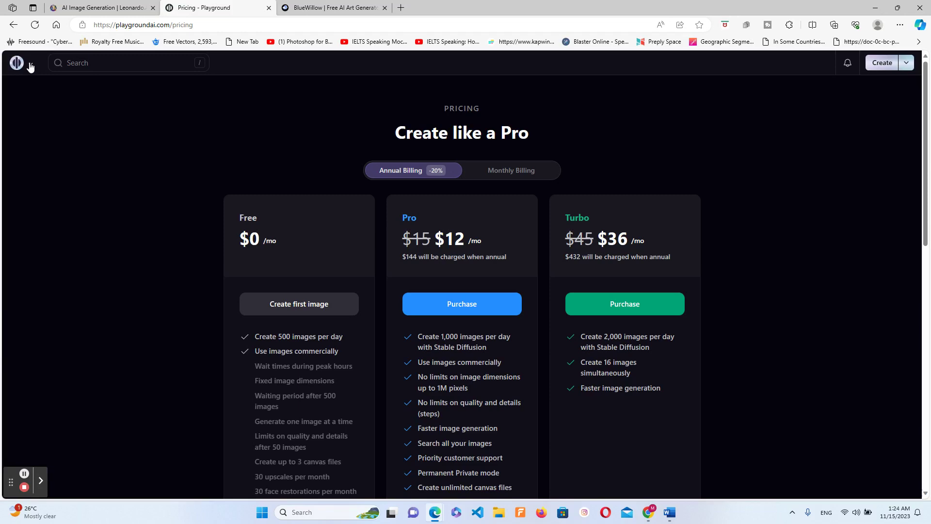
# Return to the post of the man looking at a planet, review its prompt text and copy the prompt
pyautogui.click(12, 26)
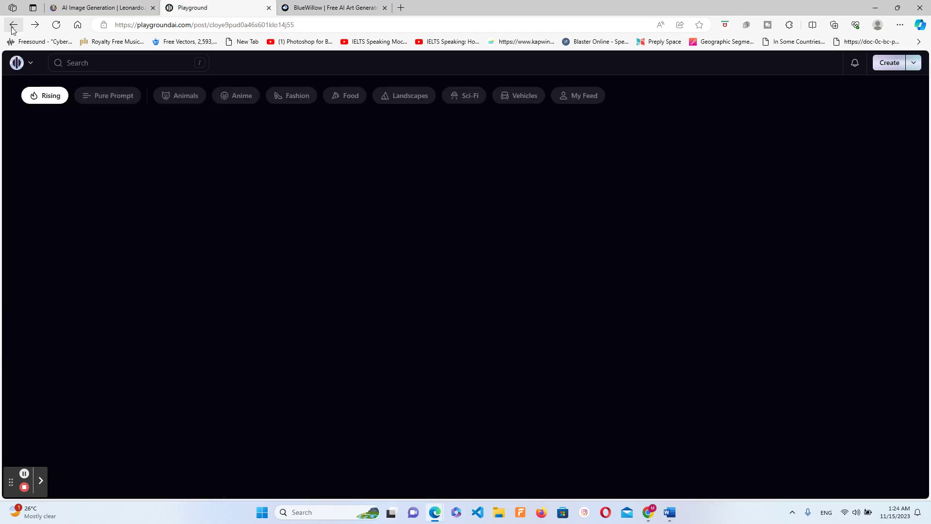
pyautogui.click(12, 25)
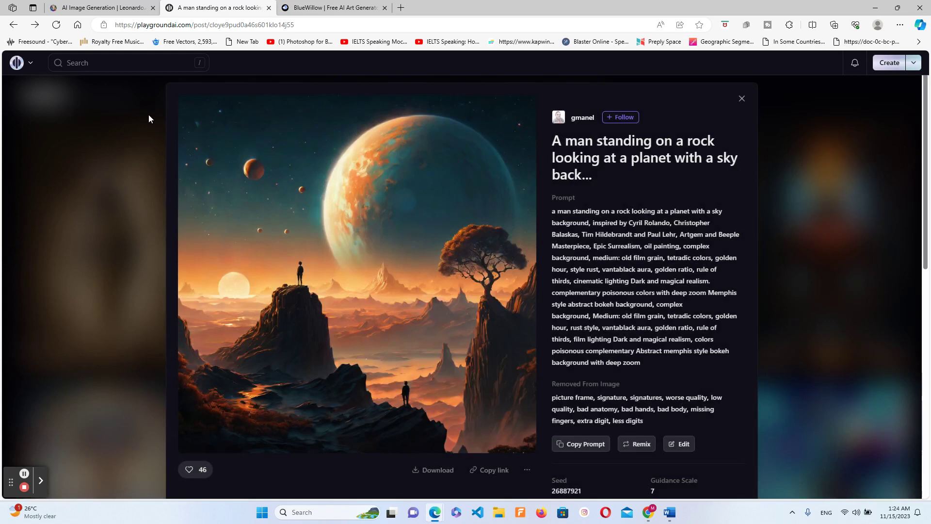
pyautogui.moveTo(573, 280); pyautogui.dragTo(661, 304)
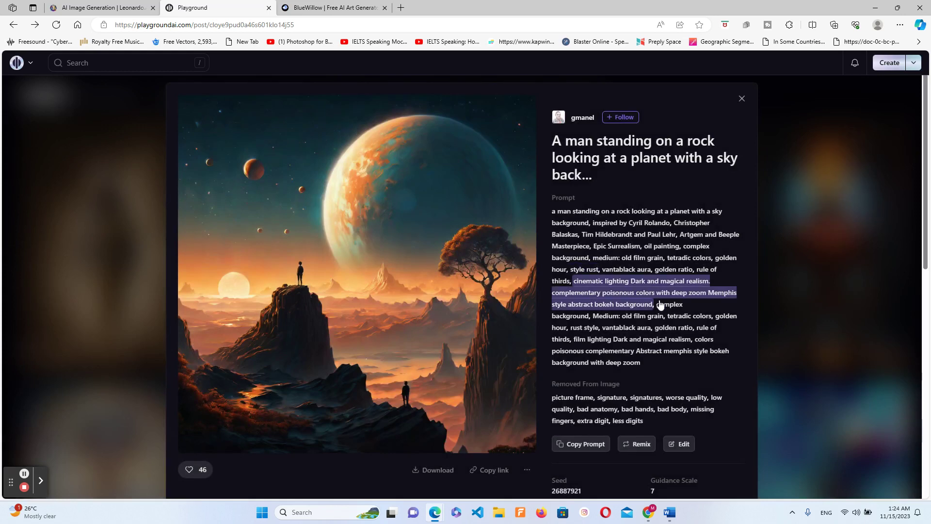
pyautogui.click(660, 304)
pyautogui.click(593, 446)
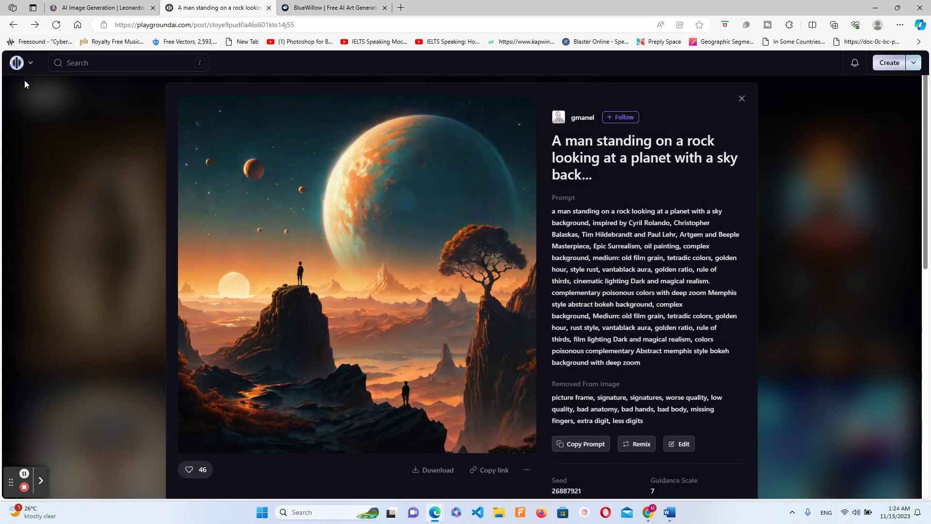
# Start a new image with the prompt "A small town on the river, in the evening, moon and starts, high details, high quality"
pyautogui.click(889, 63)
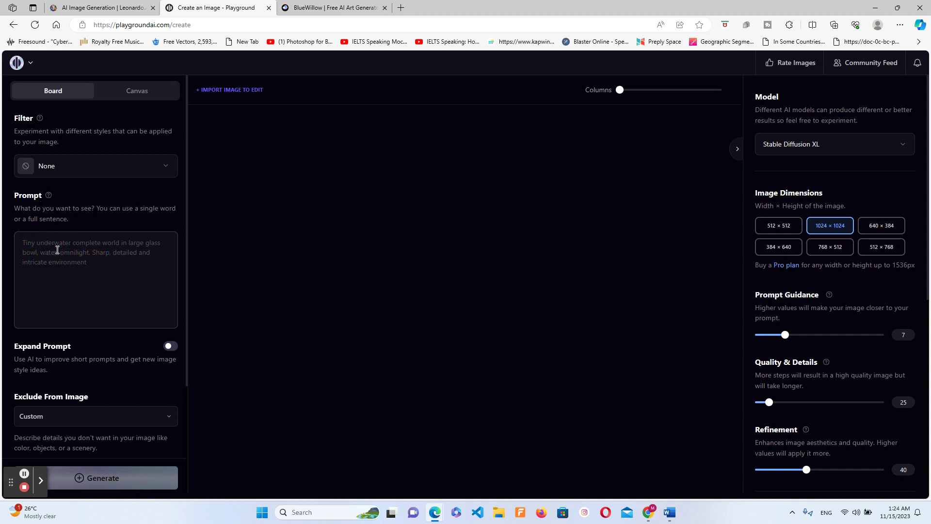
pyautogui.write('A')
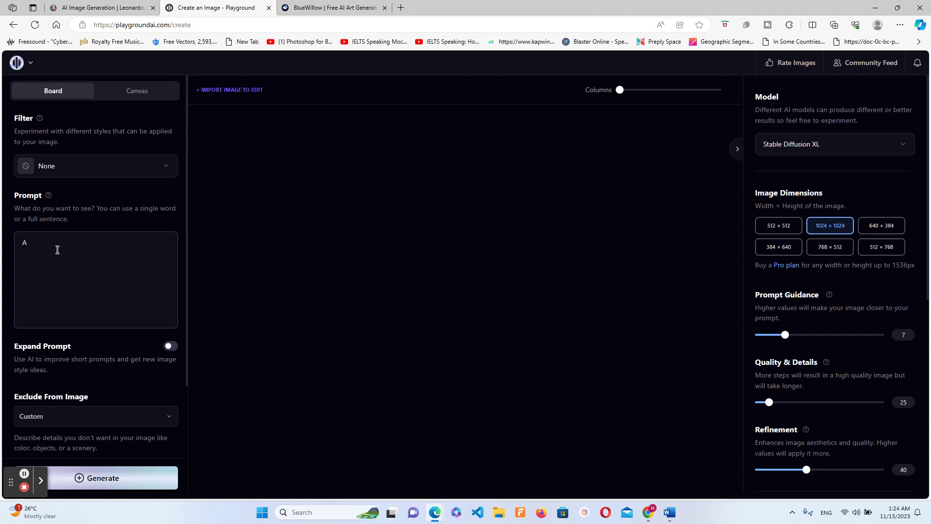
pyautogui.write(' small town on the river, in the evening, moo')
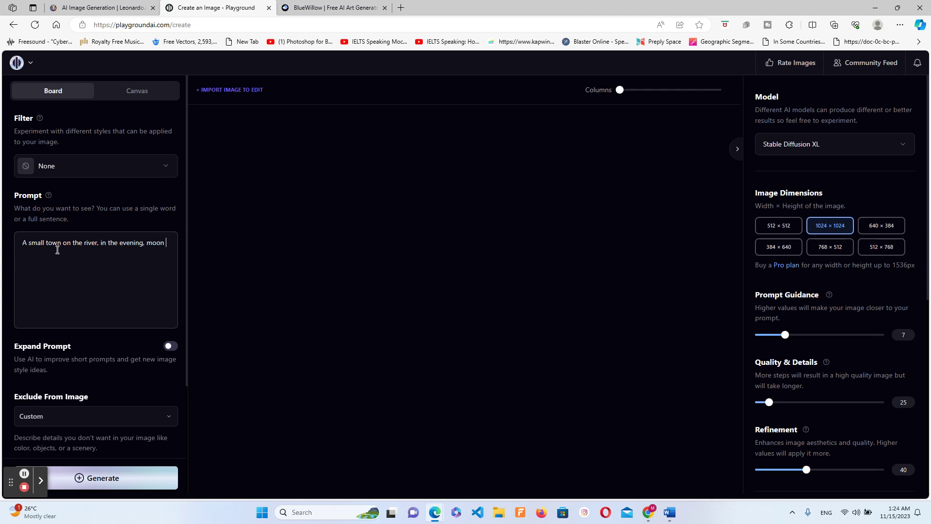
pyautogui.write('nd starts, high details, high quality')
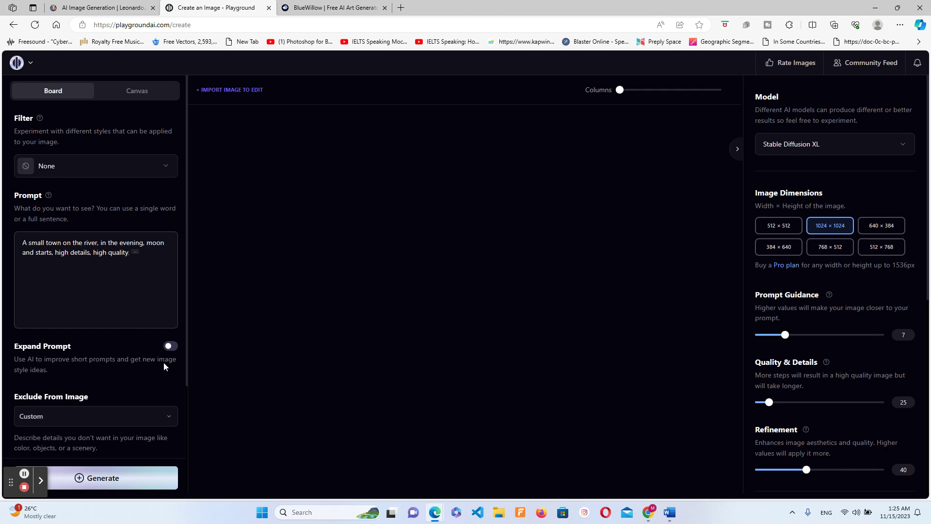
# Apply the Dreamshaper filter to the image and choose Custom for Exclude From Image
pyautogui.scroll(-1, 164, 362)
pyautogui.scroll(-1, 150, 371)
pyautogui.scroll(2, 158, 195)
pyautogui.click(166, 174)
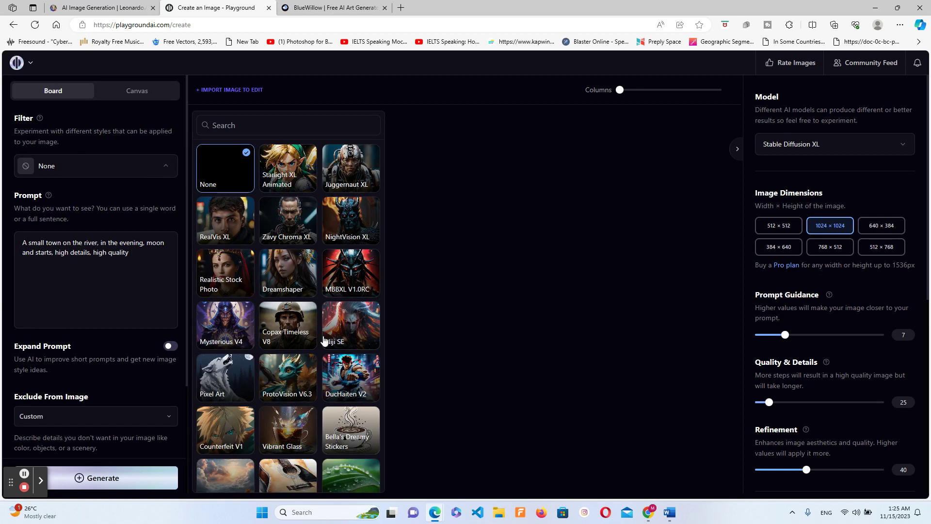
pyautogui.click(300, 278)
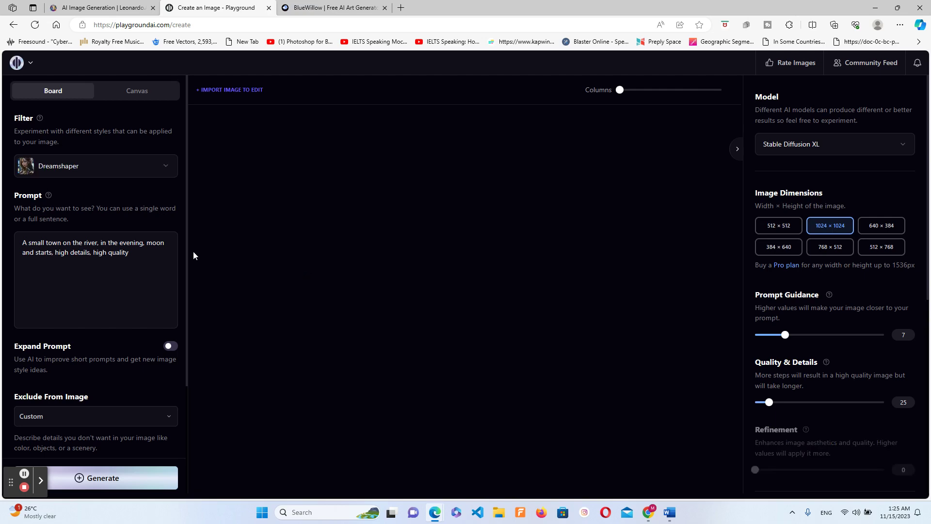
pyautogui.click(167, 418)
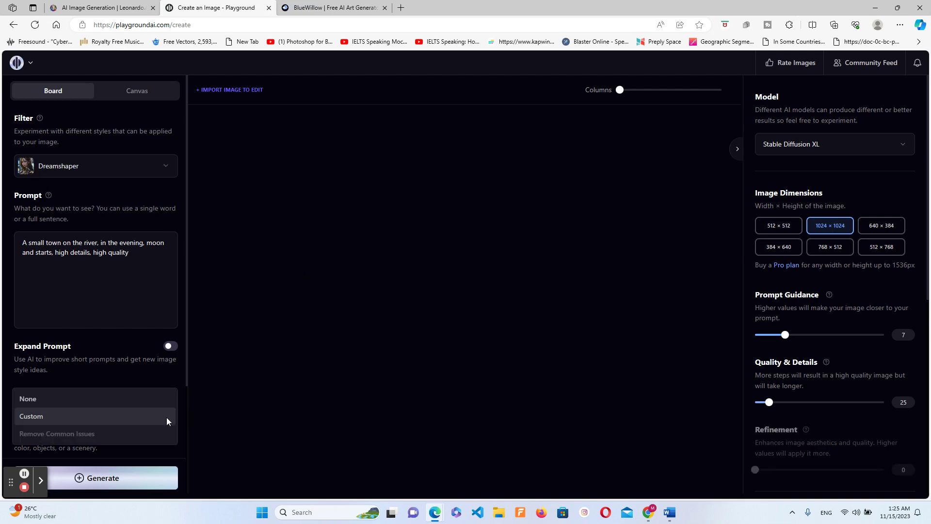
pyautogui.click(167, 418)
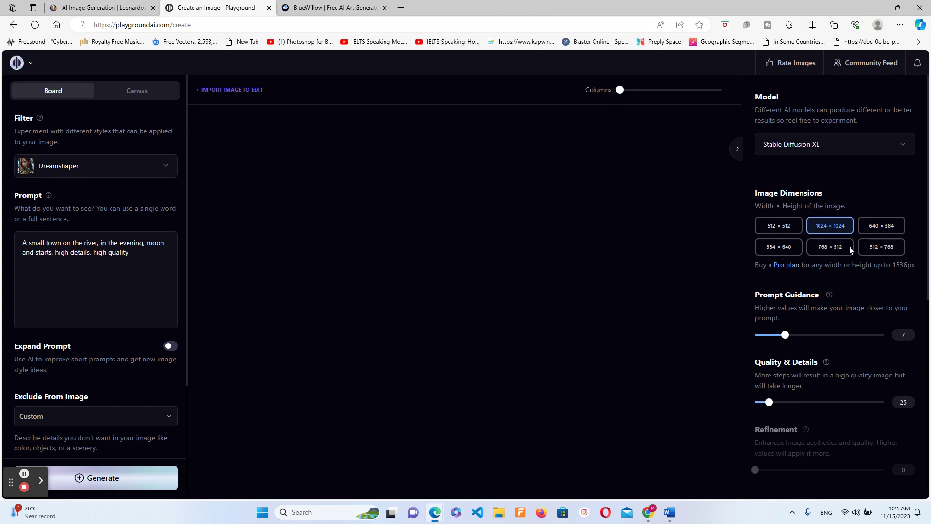
# Set the image dimensions to 768 × 512 and raise the Quality & Details steps slightly
pyautogui.click(835, 249)
pyautogui.scroll(-4, 886, 349)
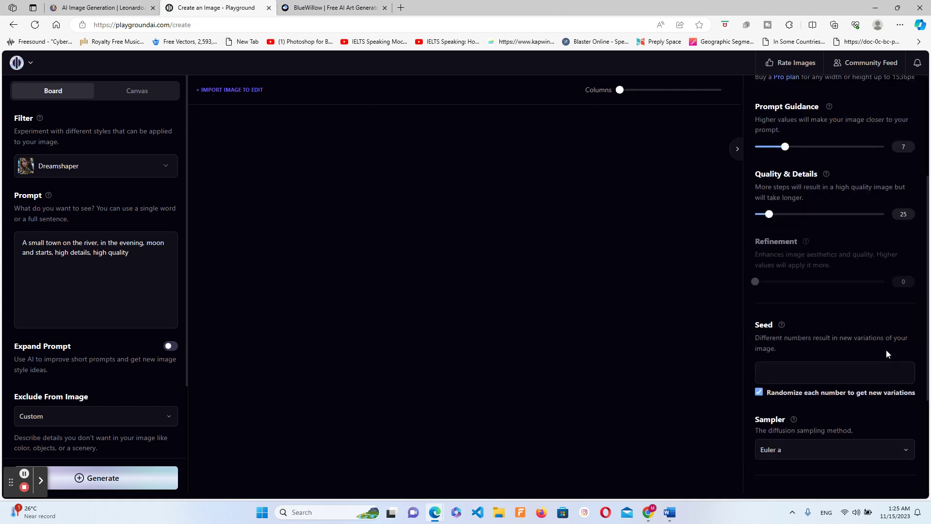
pyautogui.moveTo(769, 214); pyautogui.dragTo(788, 215)
pyautogui.scroll(-4, 795, 272)
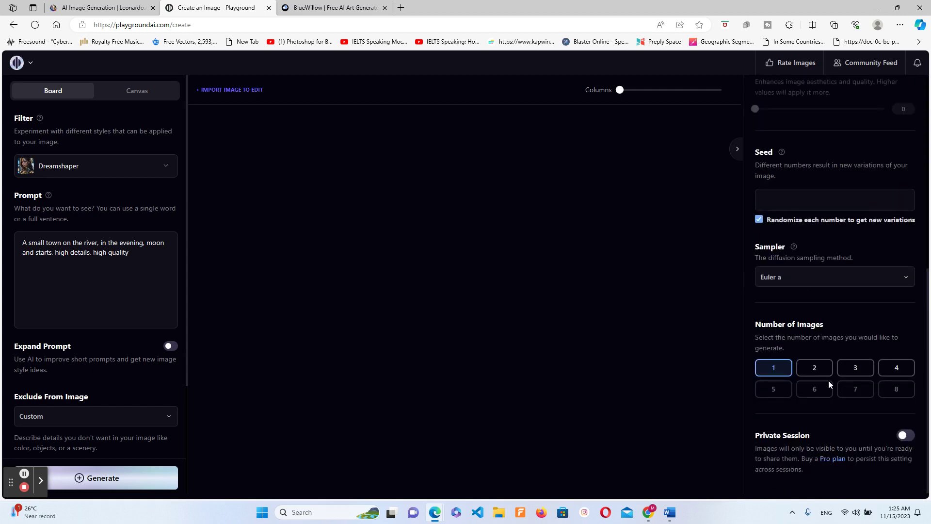
# Set the number of images to 2 and generate them from the prompt
pyautogui.click(811, 368)
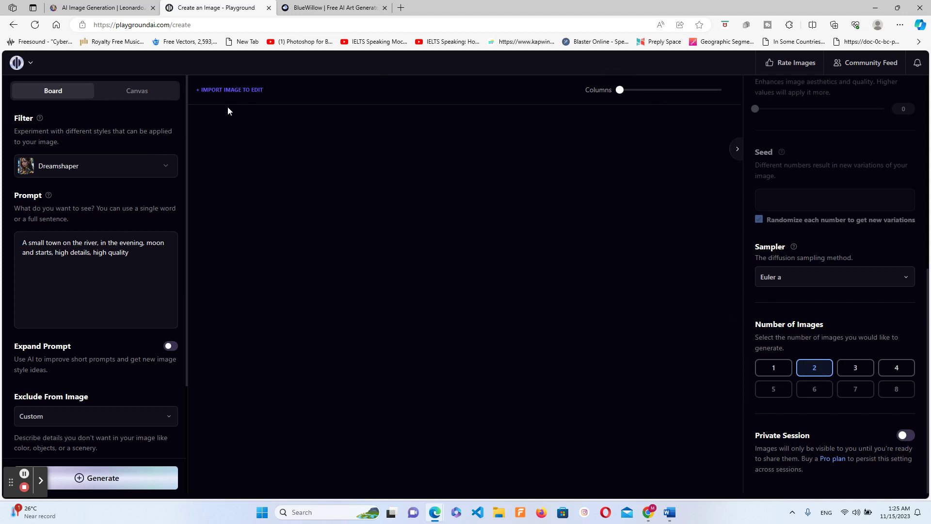
pyautogui.scroll(-3, 172, 416)
pyautogui.click(109, 478)
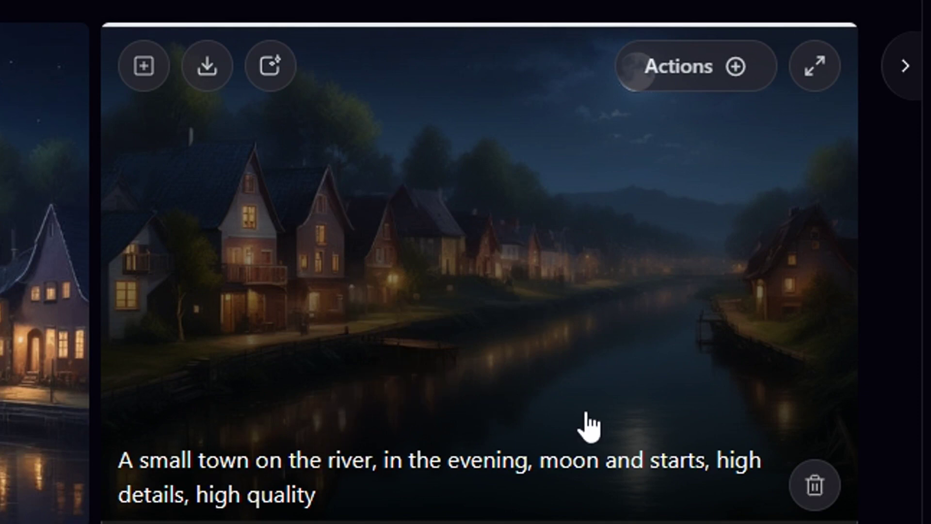
# Download the second generated image of the river town
pyautogui.click(716, 70)
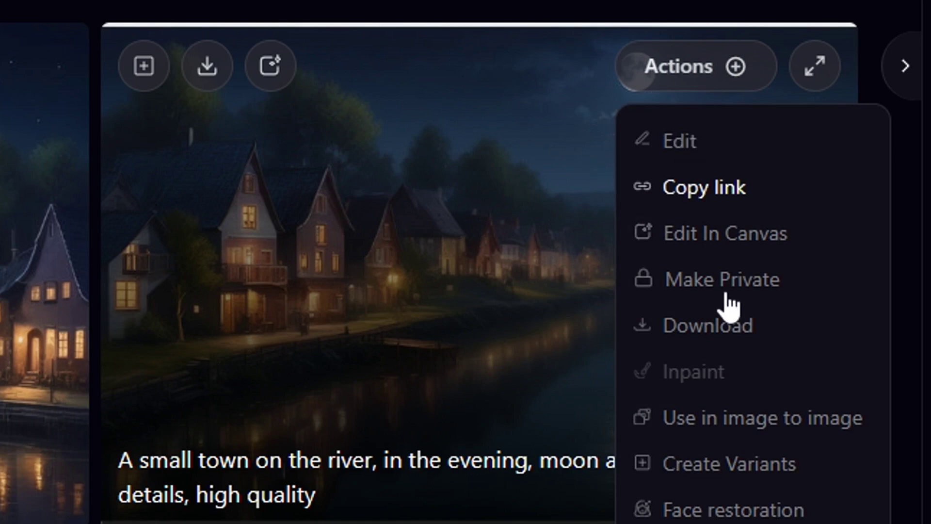
pyautogui.click(713, 326)
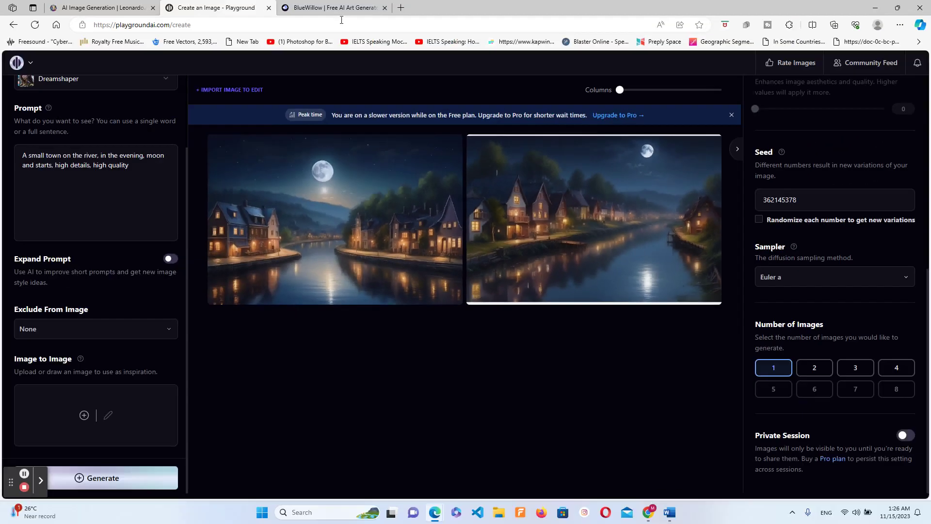
# Switch to the BlueWillow site and open its free image creation studio on LimeWire
pyautogui.click(337, 9)
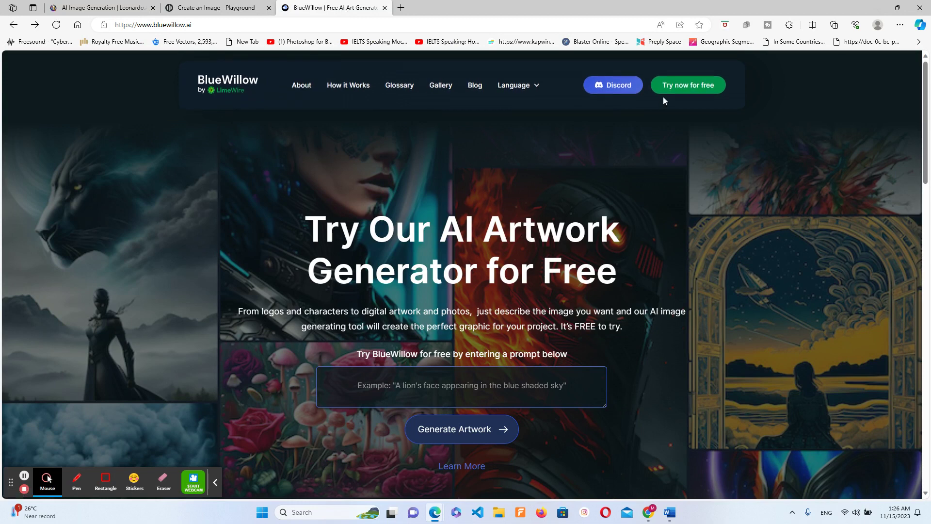
pyautogui.click(689, 91)
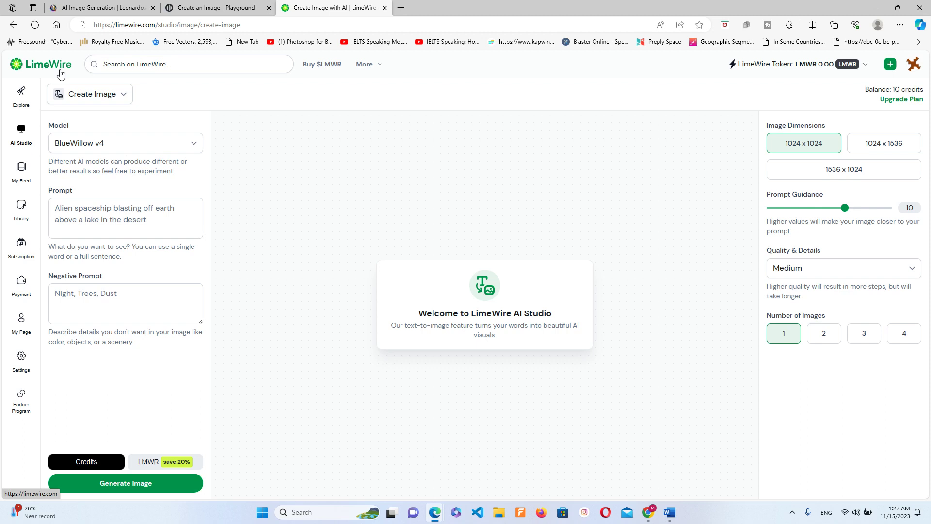
# Review the available image tools and the list of AI models in the LimeWire AI Studio
pyautogui.click(124, 99)
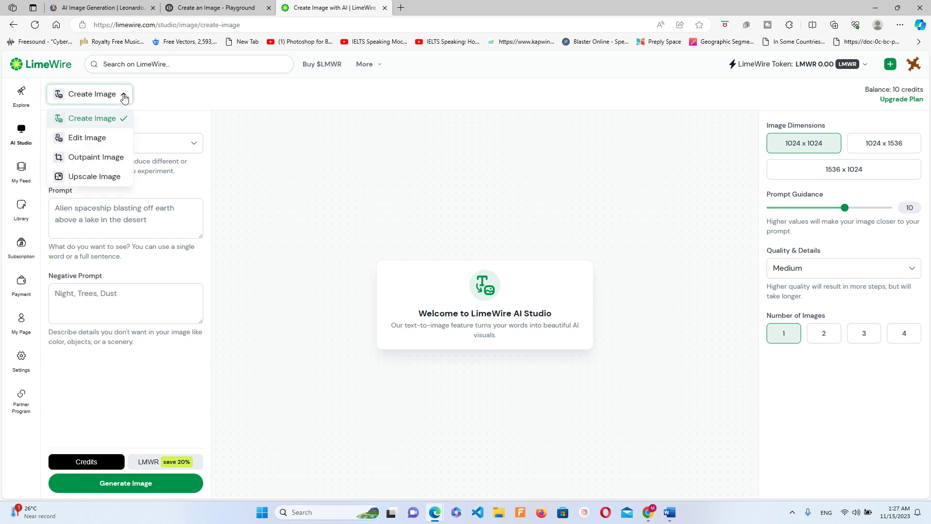
pyautogui.click(194, 115)
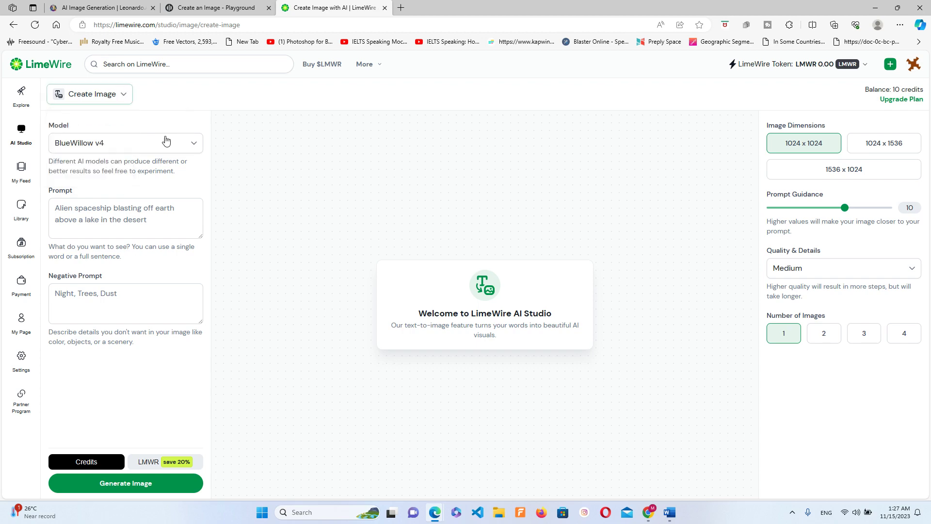
pyautogui.click(167, 148)
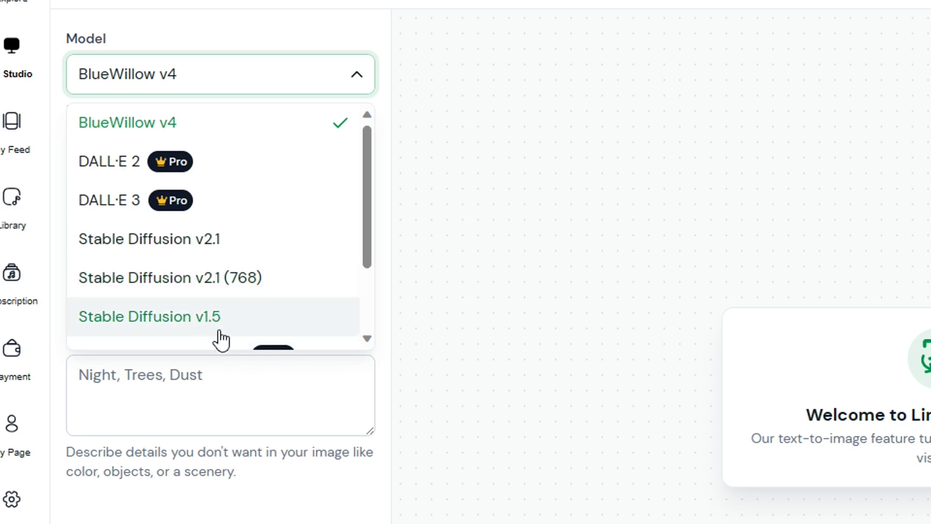
pyautogui.click(248, 384)
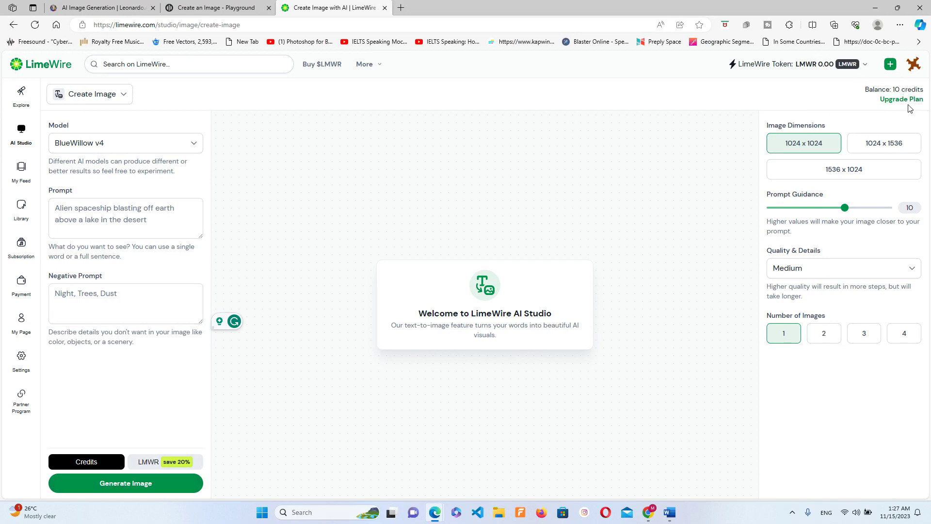
# View the LimeWire subscription plans with their credits and features, and close the overview
pyautogui.click(905, 99)
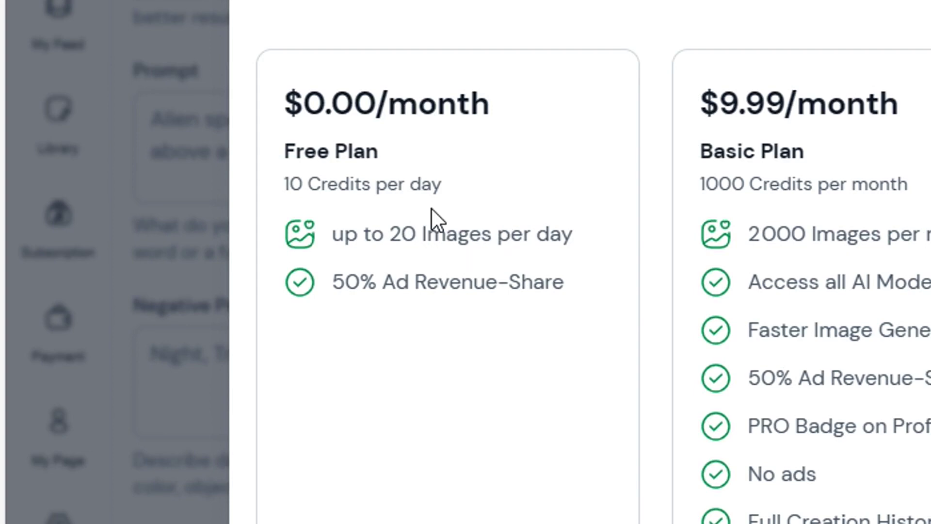
pyautogui.press('Escape')
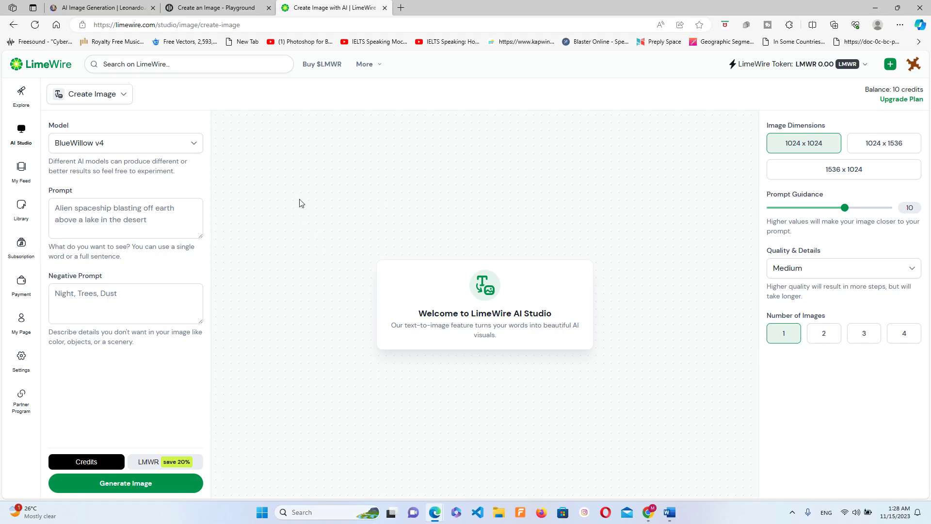